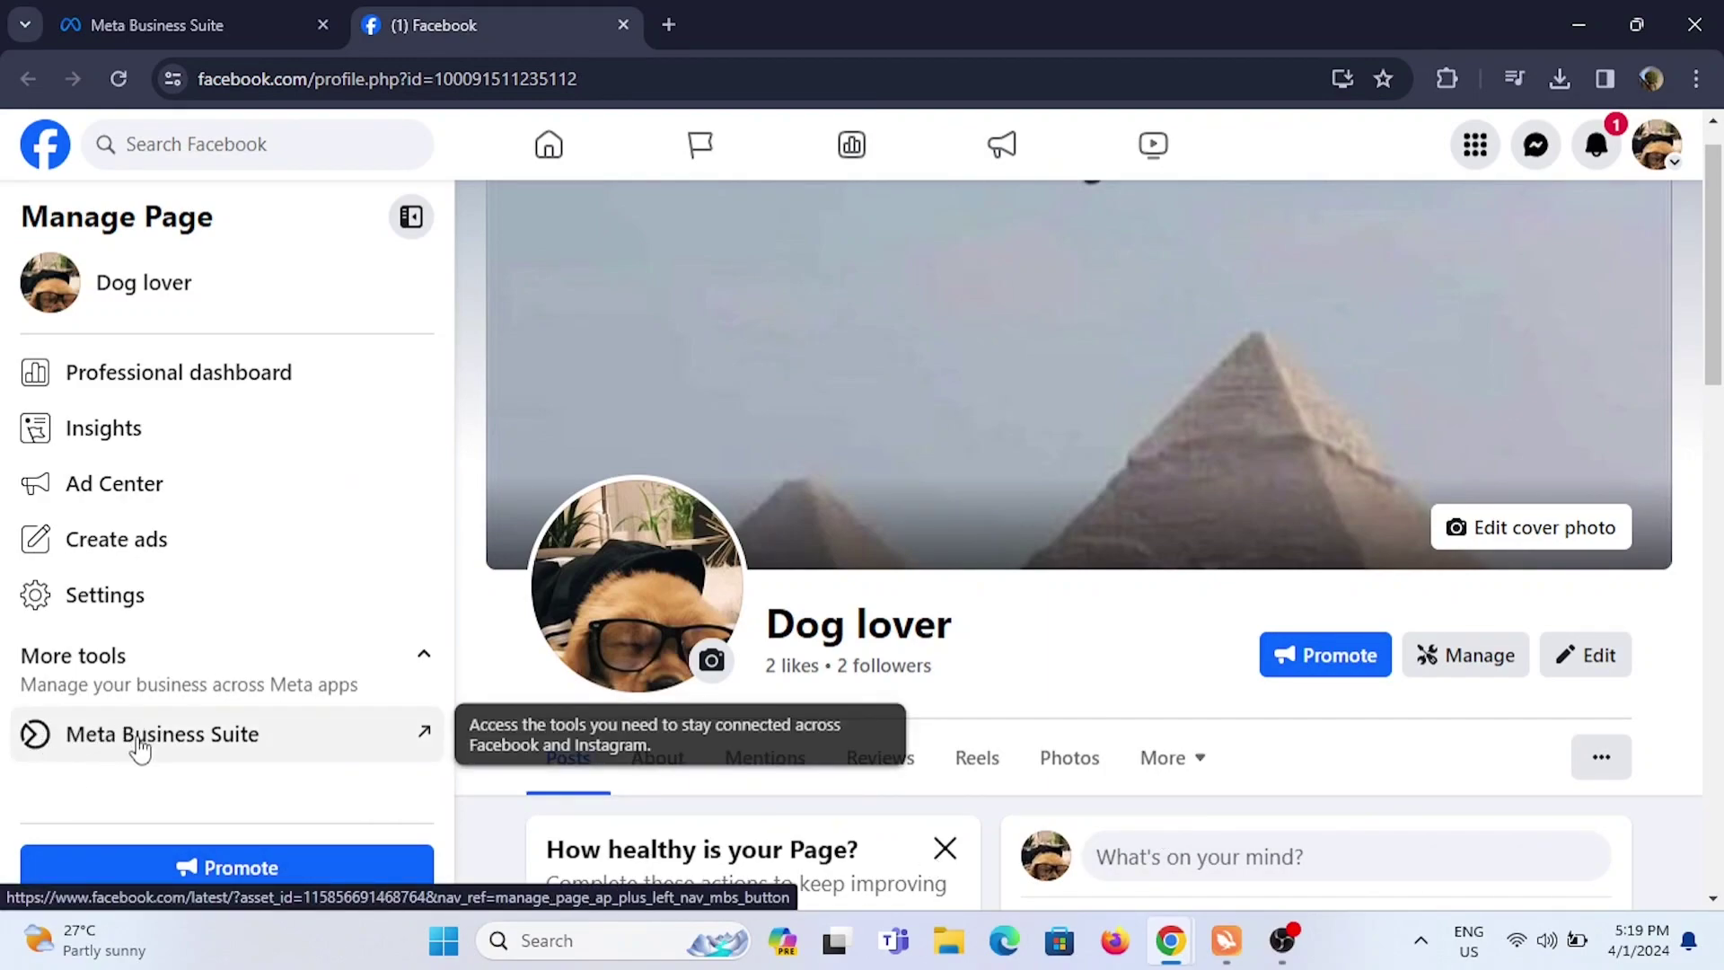
- Start a new story for the Dog lover Page from the Meta Business Suite home page
{"action": "left_click", "coordinate": [112, 40]}
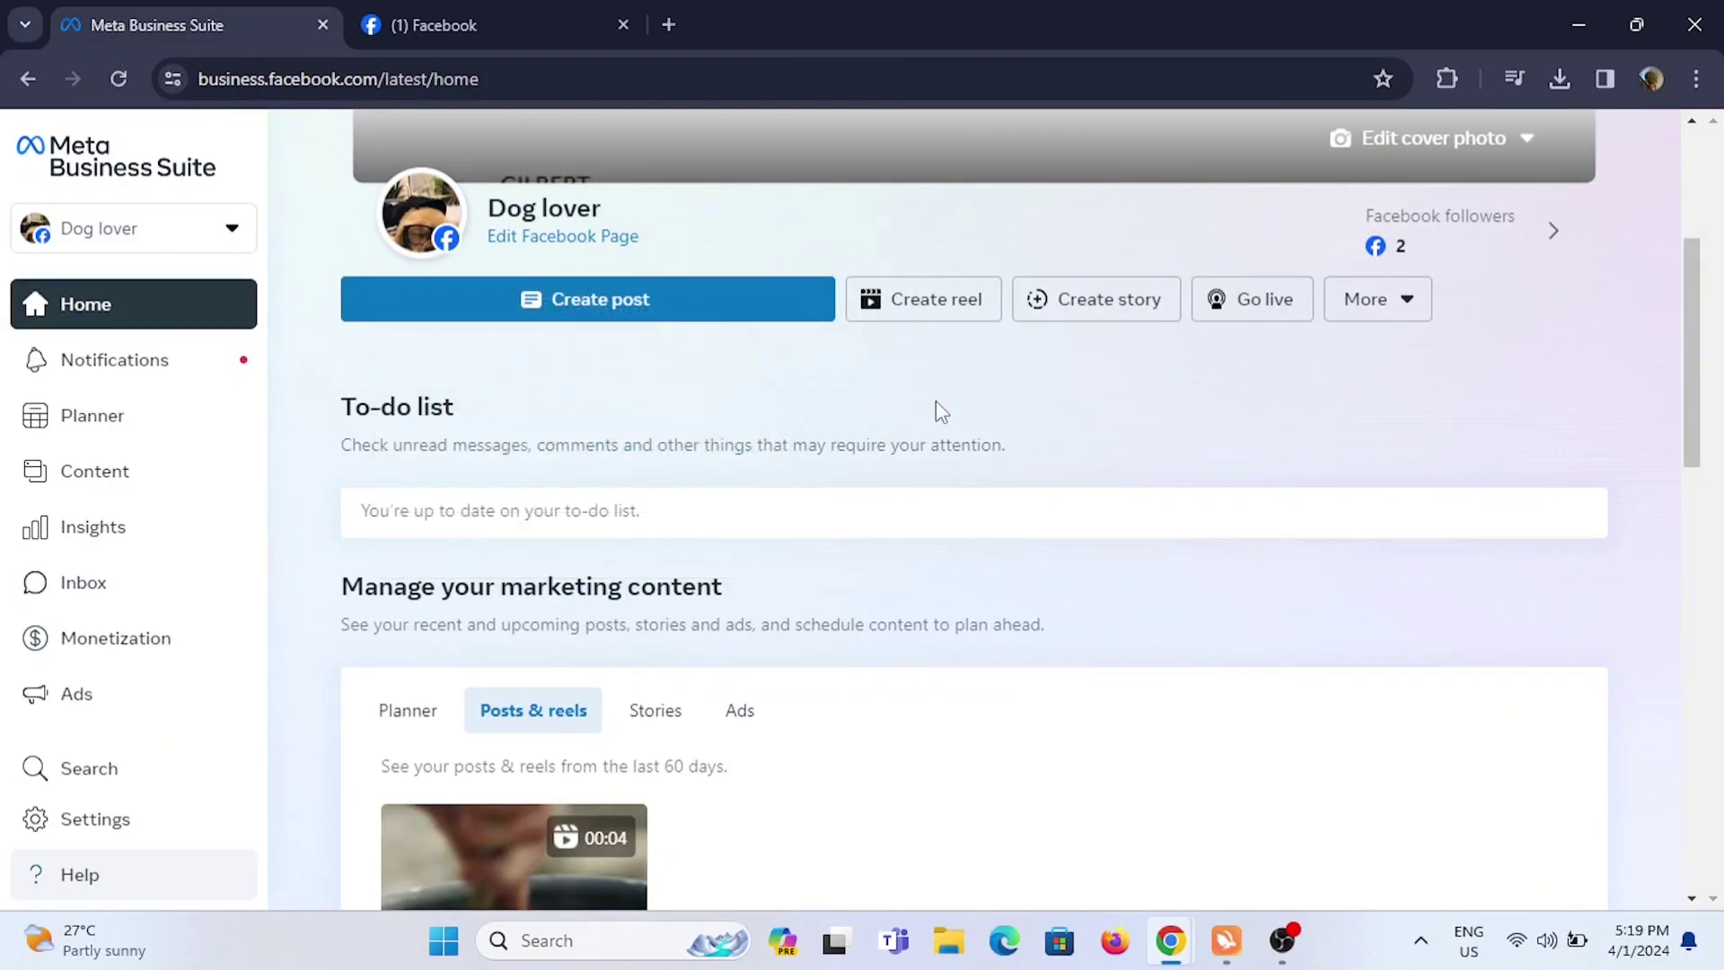
{"action": "left_click", "coordinate": [1101, 308]}
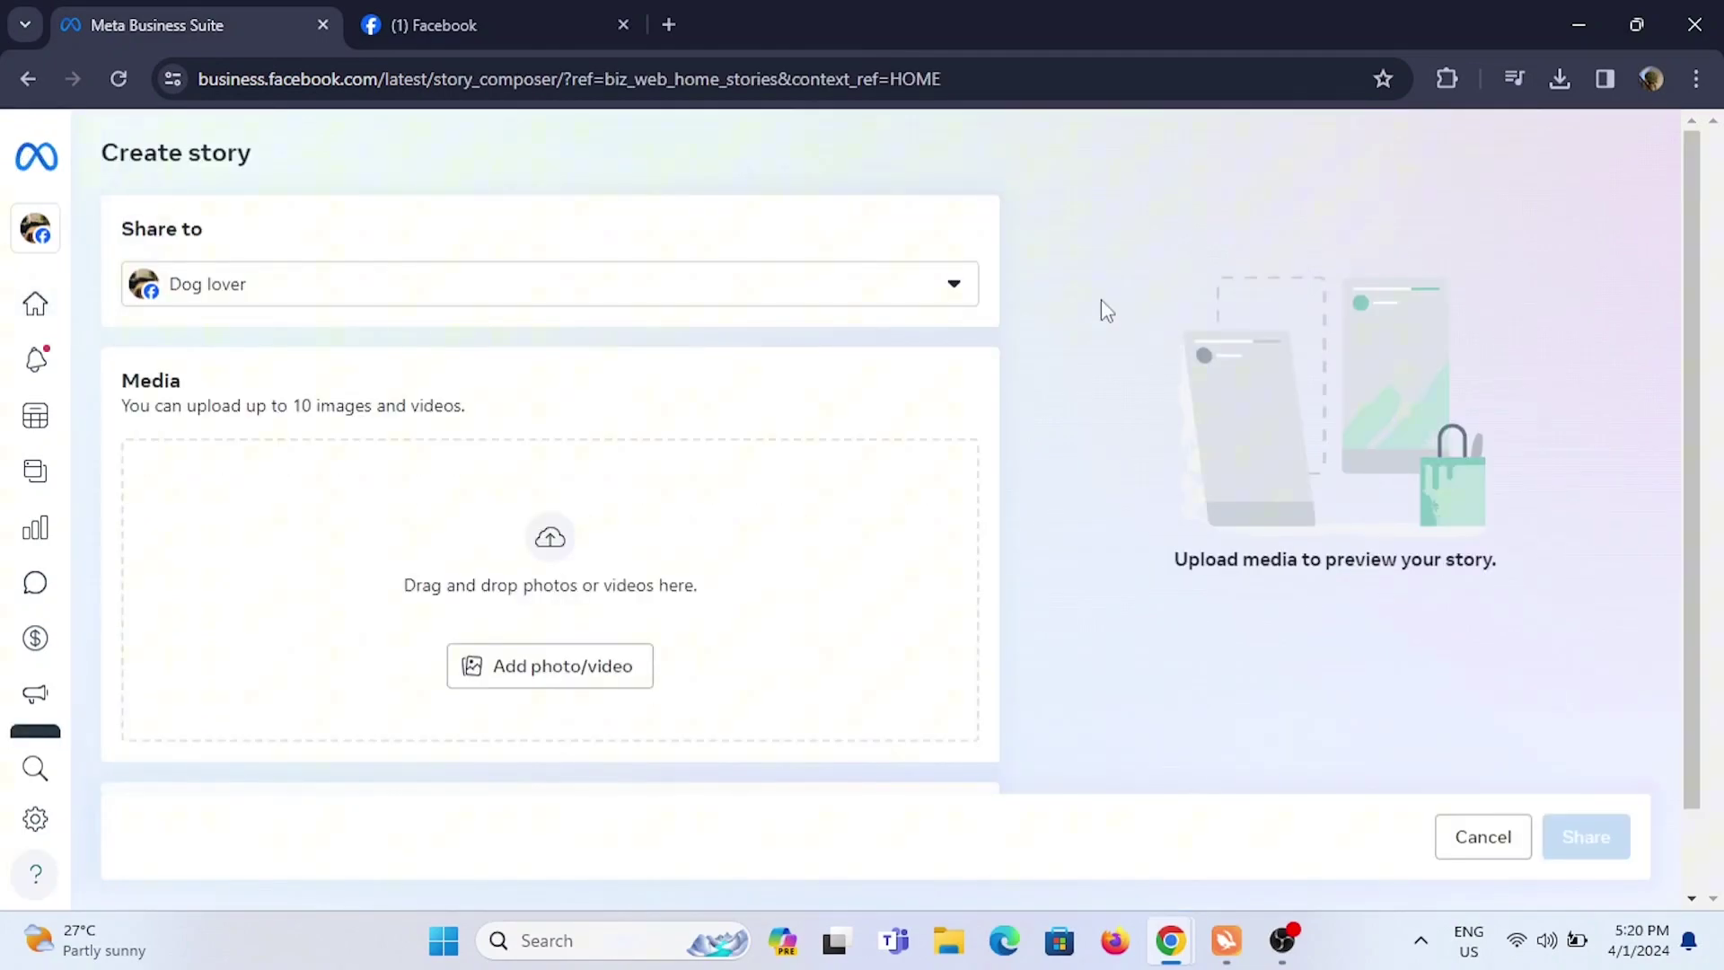
{"action": "left_click", "coordinate": [883, 296]}
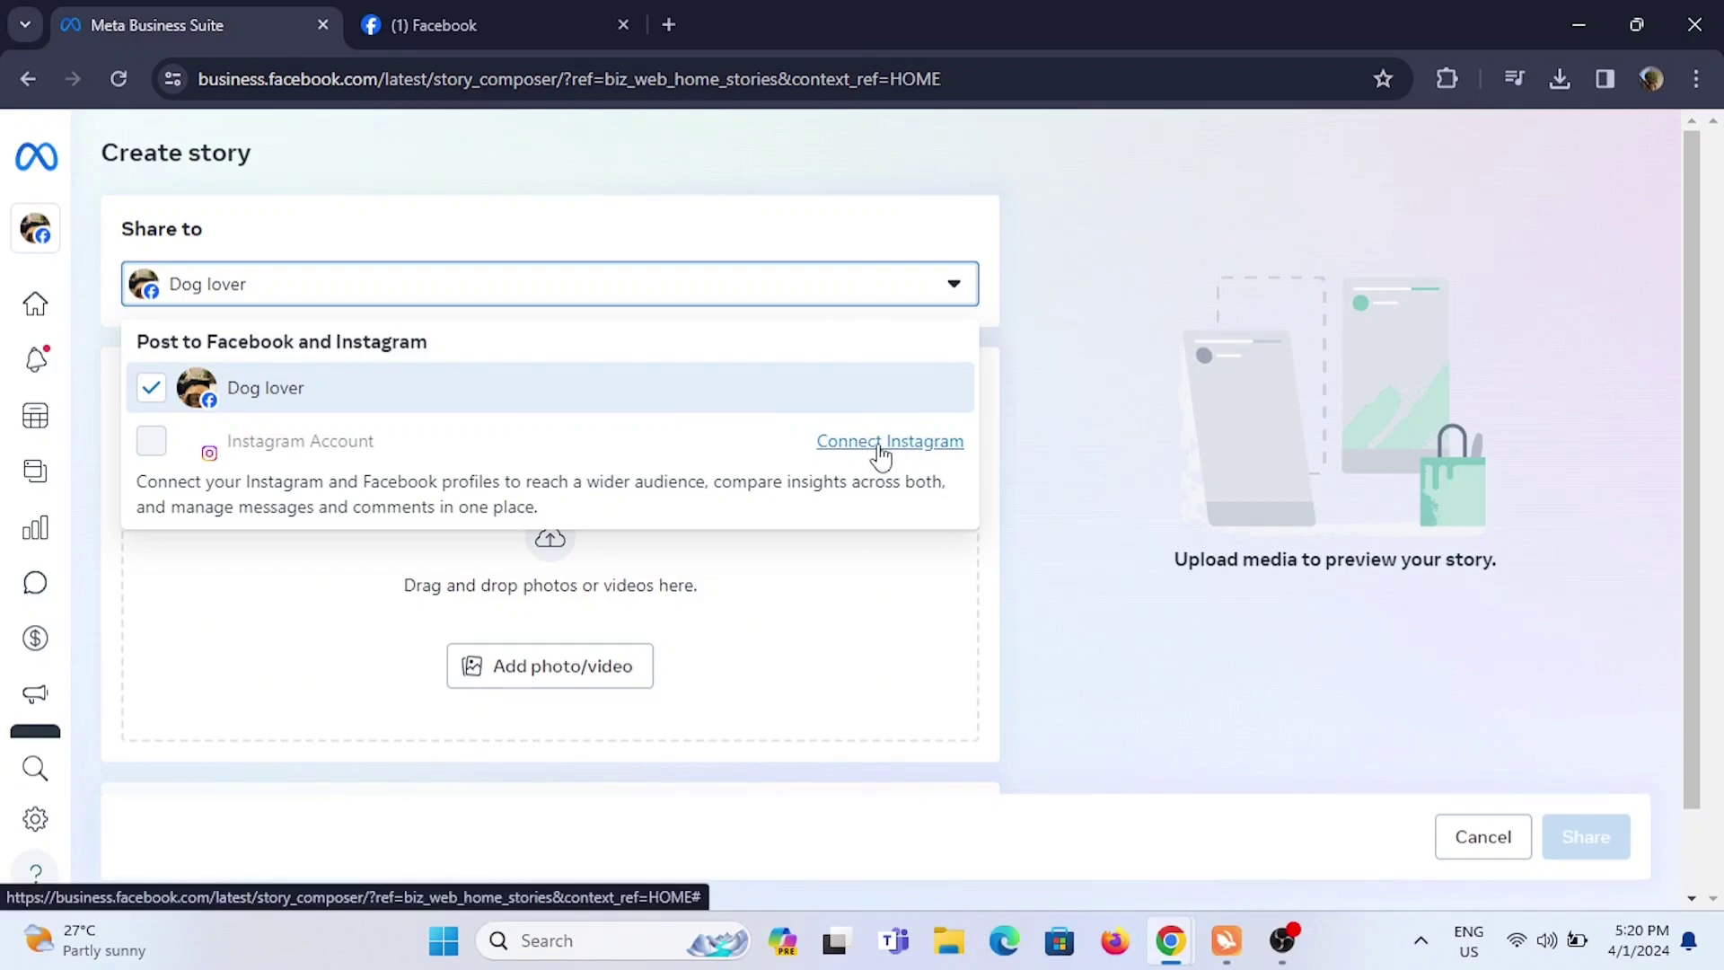
{"action": "left_click", "coordinate": [1020, 443]}
- Upload the Untitled fish drawing image to the story
{"action": "left_click", "coordinate": [567, 666]}
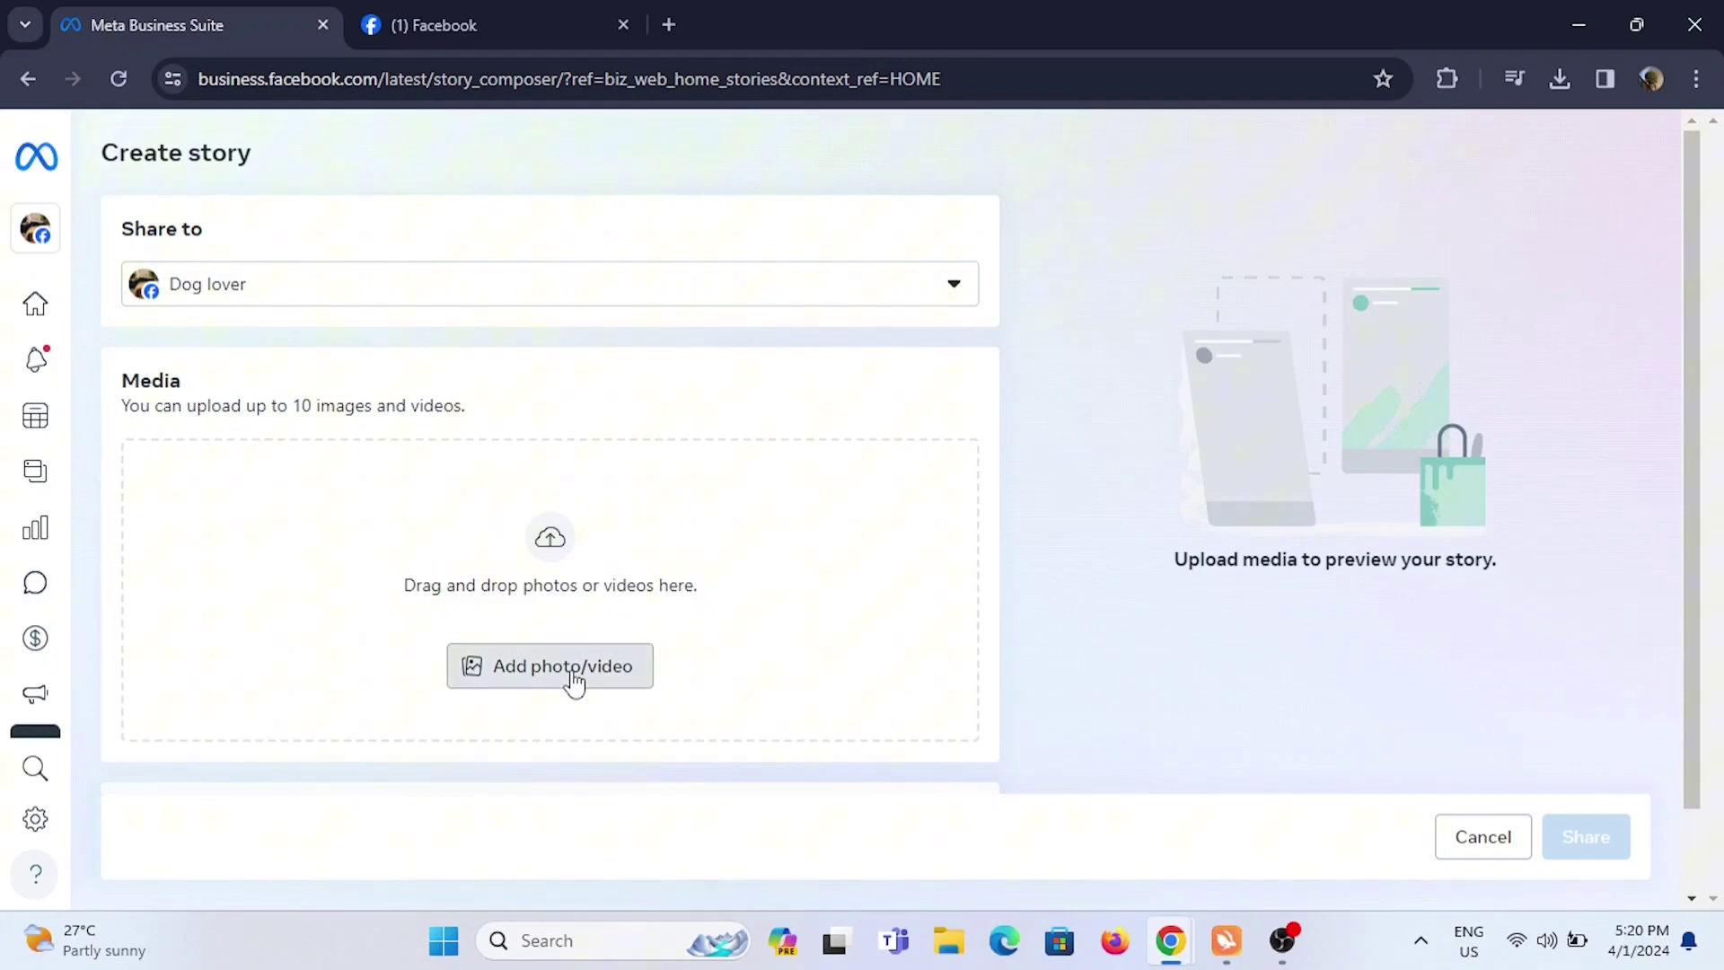
{"action": "left_click", "coordinate": [638, 253]}
{"action": "left_click", "coordinate": [649, 565]}
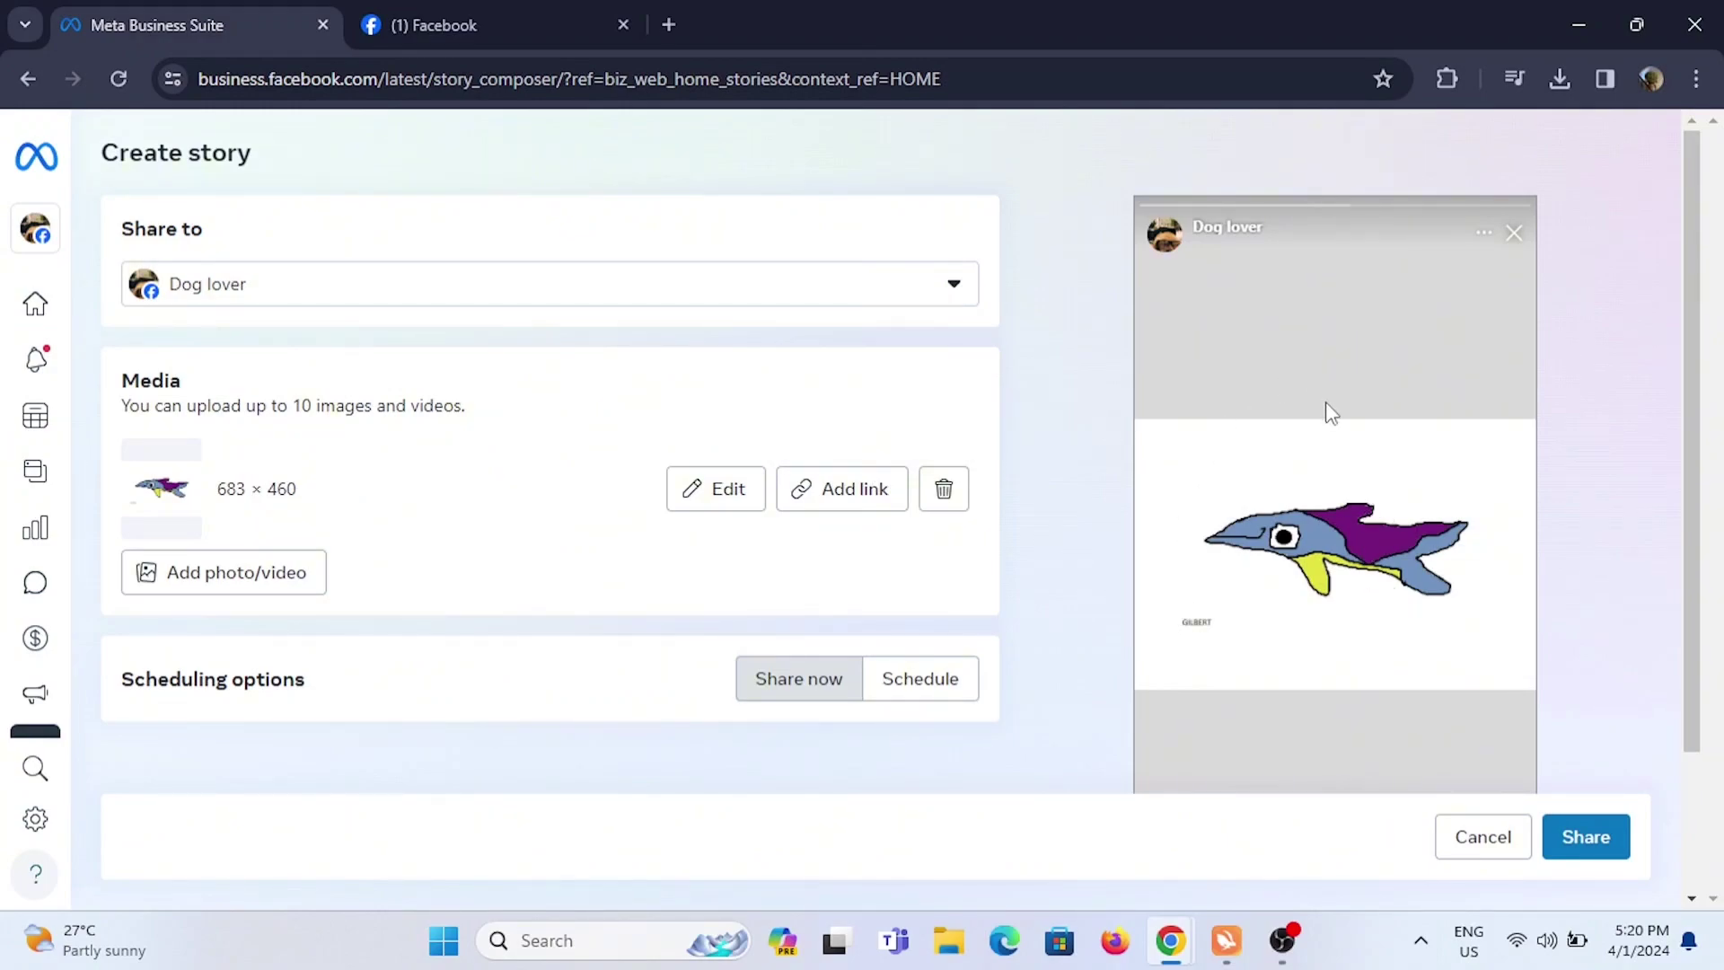
- Schedule the story for Apr 1, 2024 at the preset time
{"action": "left_click", "coordinate": [922, 686]}
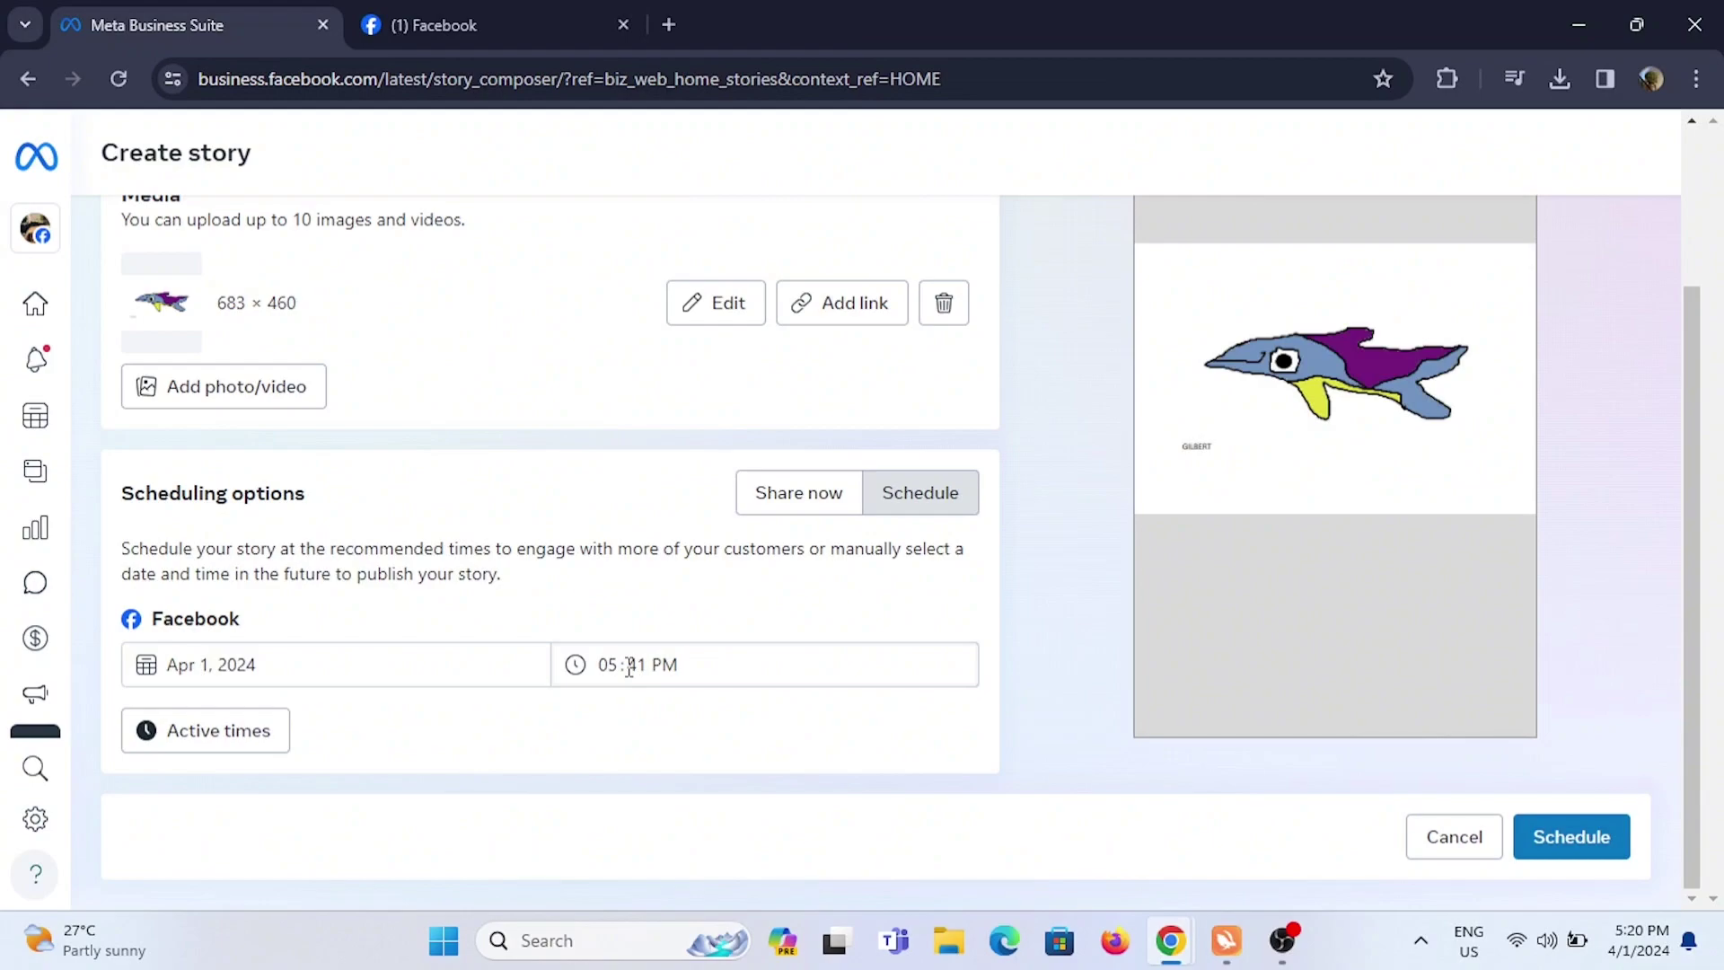
{"action": "left_click", "coordinate": [1574, 848]}
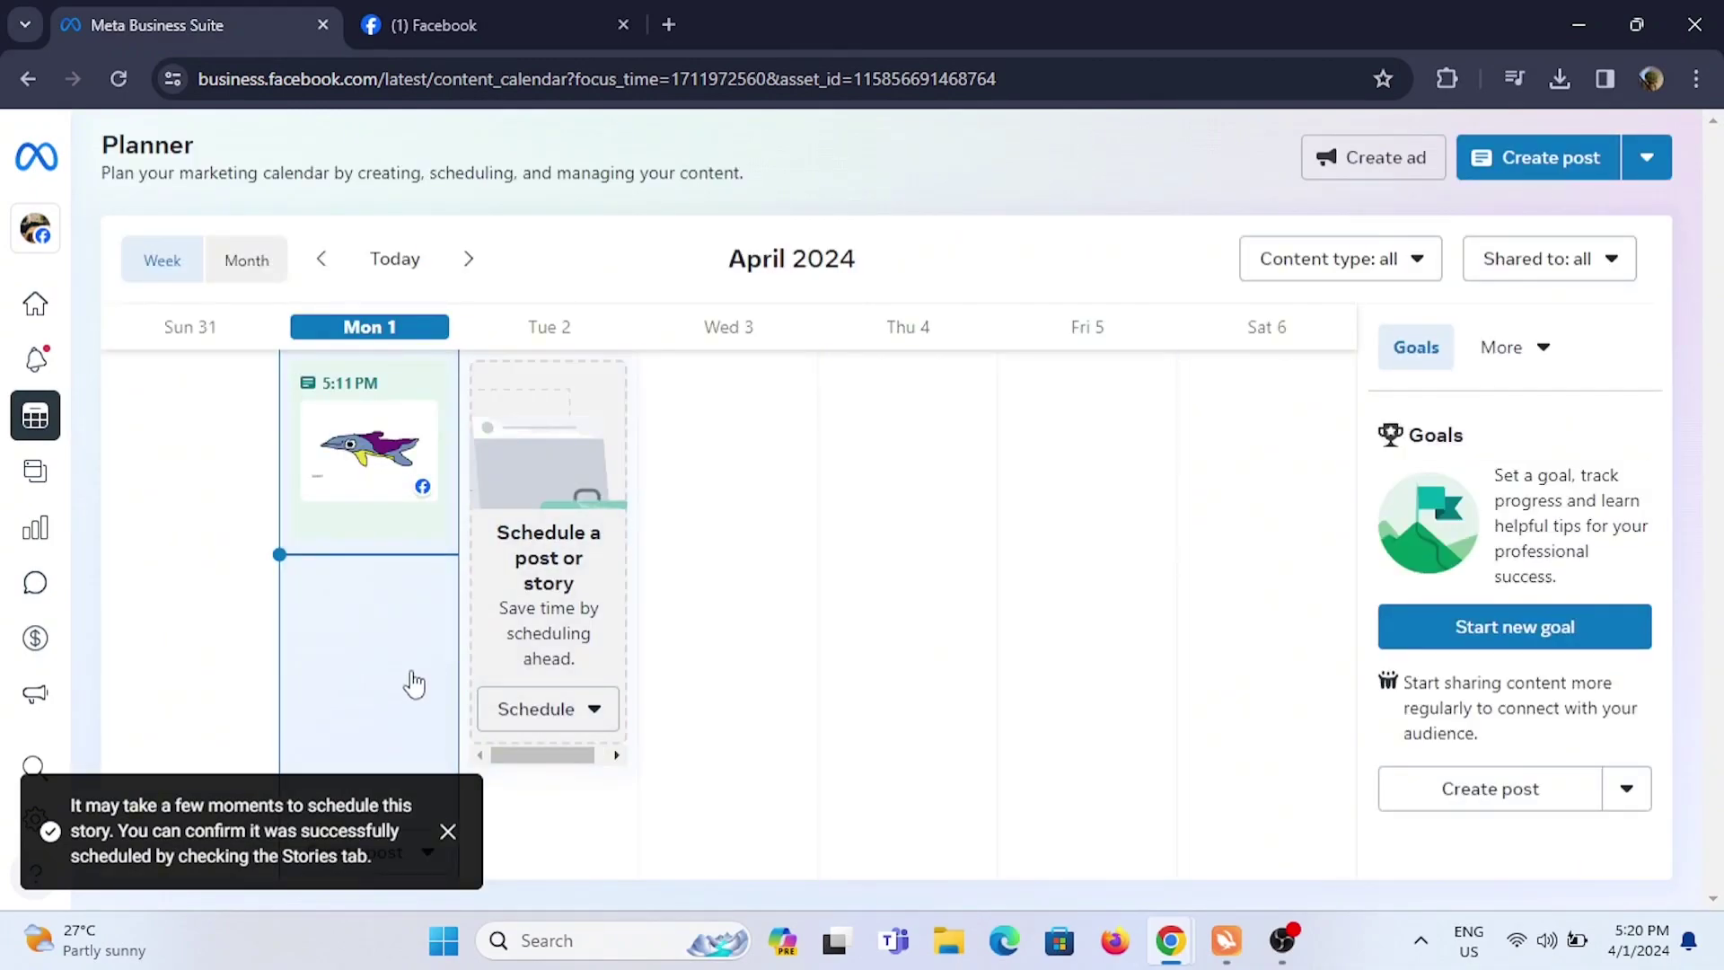
{"action": "mouse_move", "coordinate": [548, 565]}
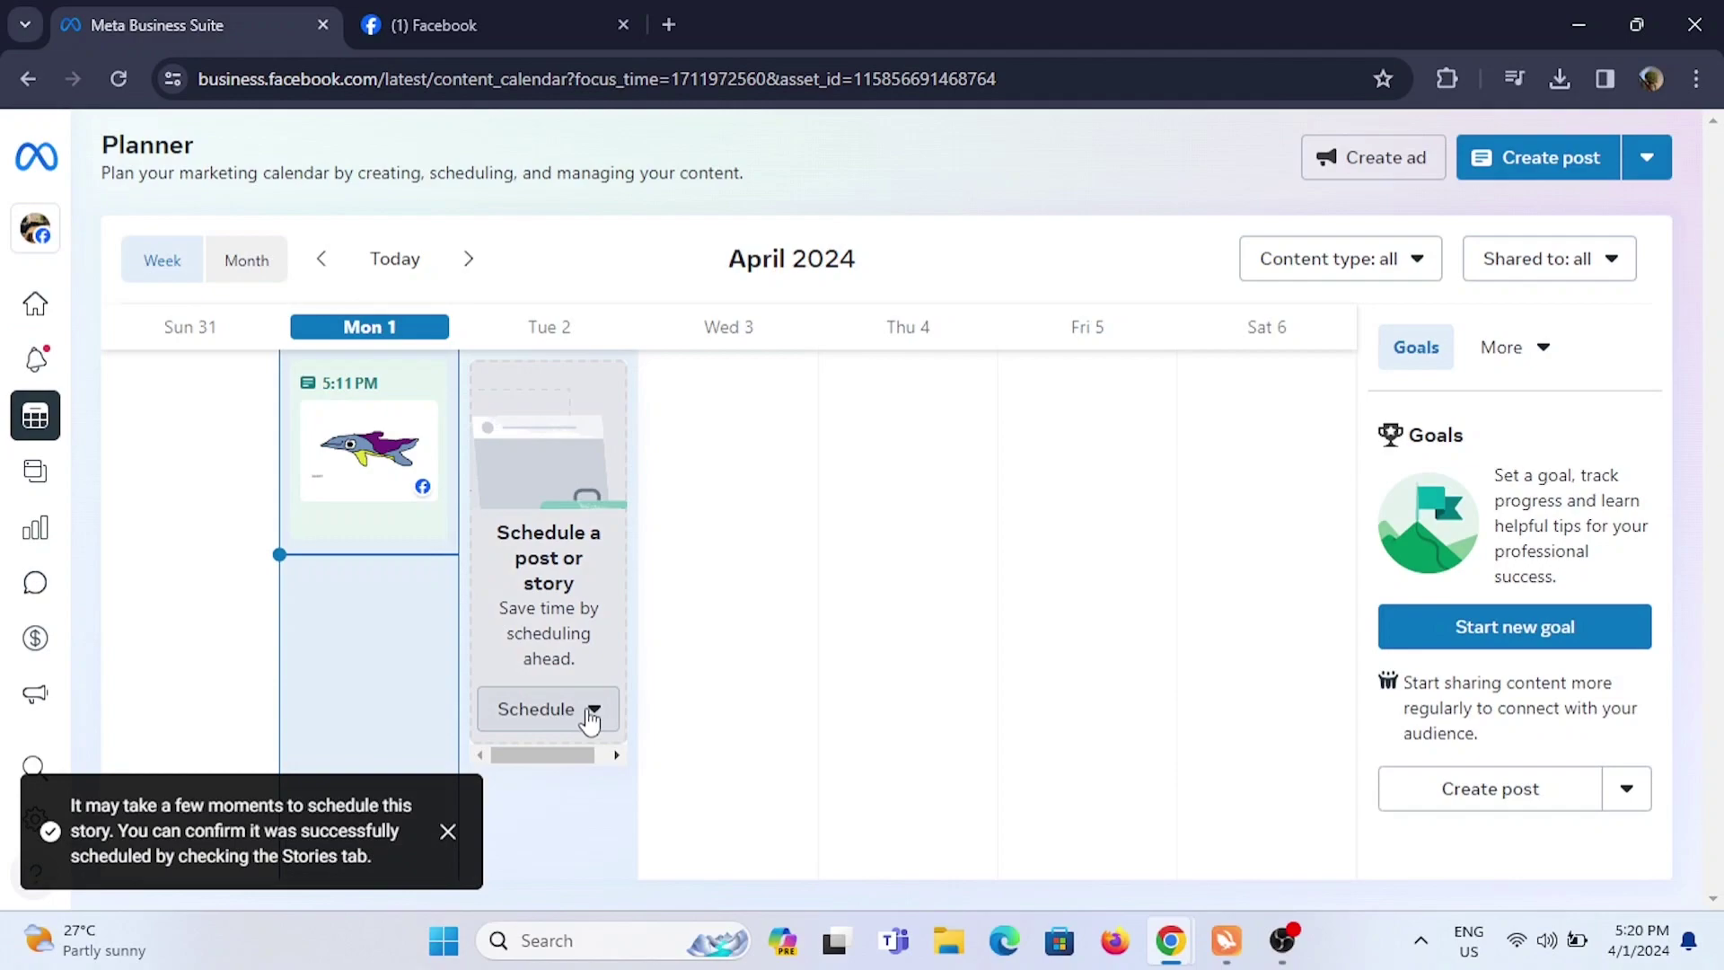
{"action": "left_click", "coordinate": [579, 711]}
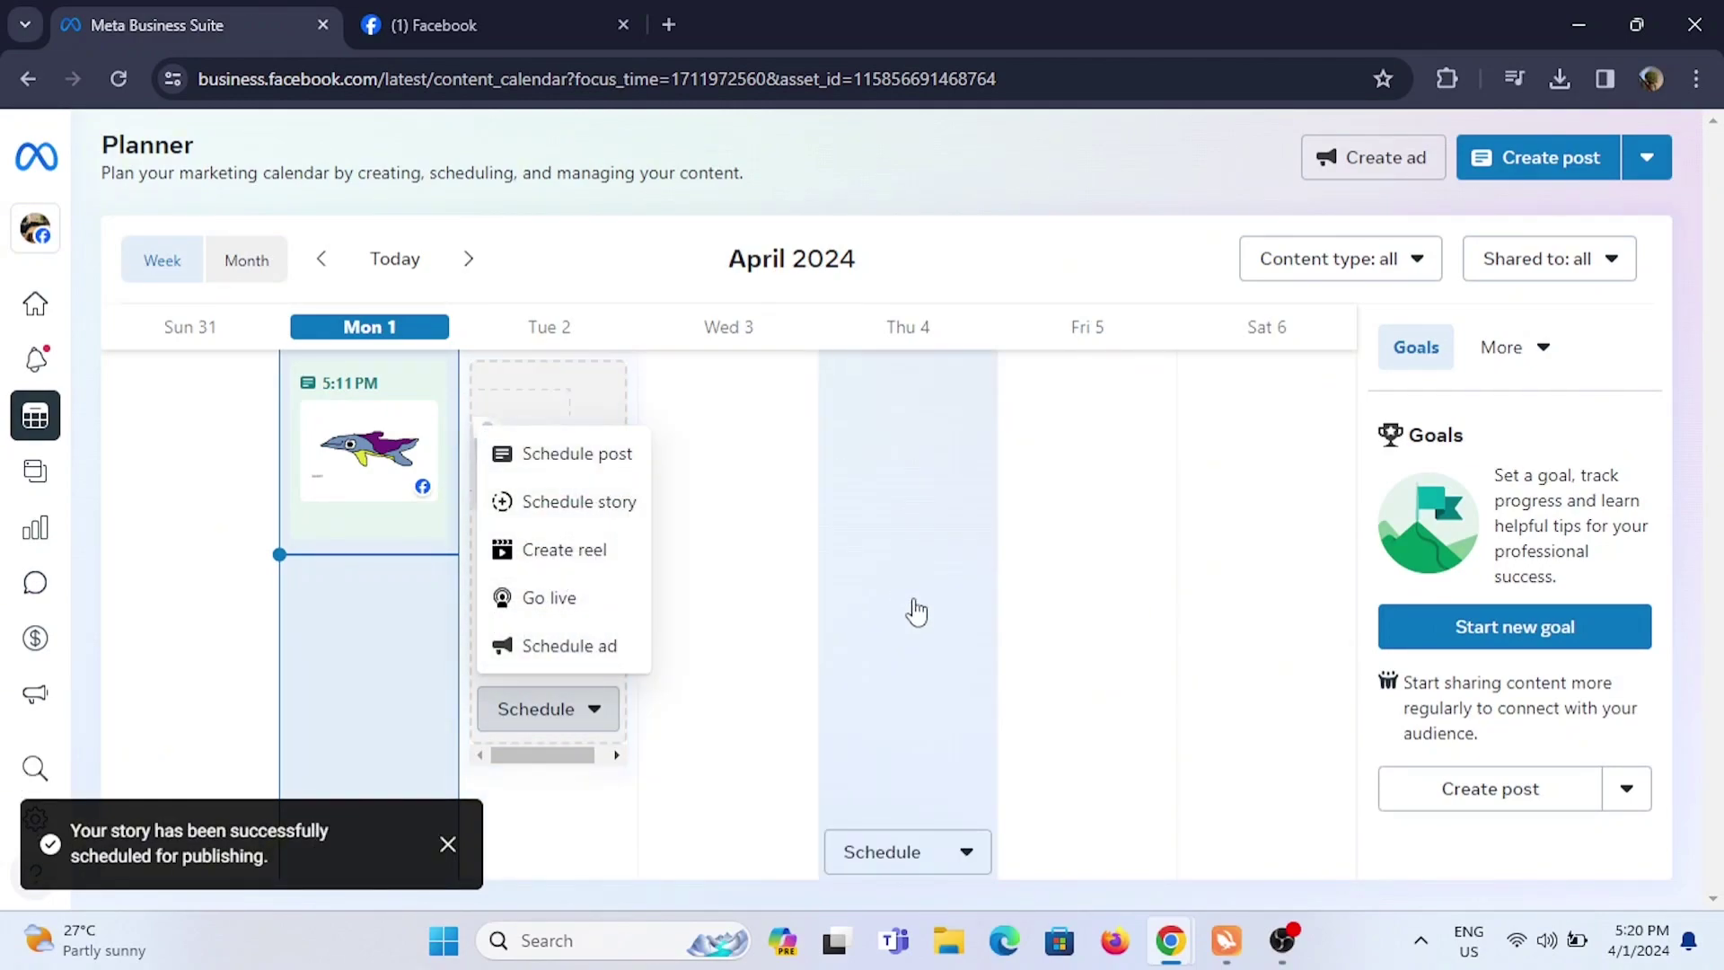
{"action": "left_click", "coordinate": [1161, 275]}
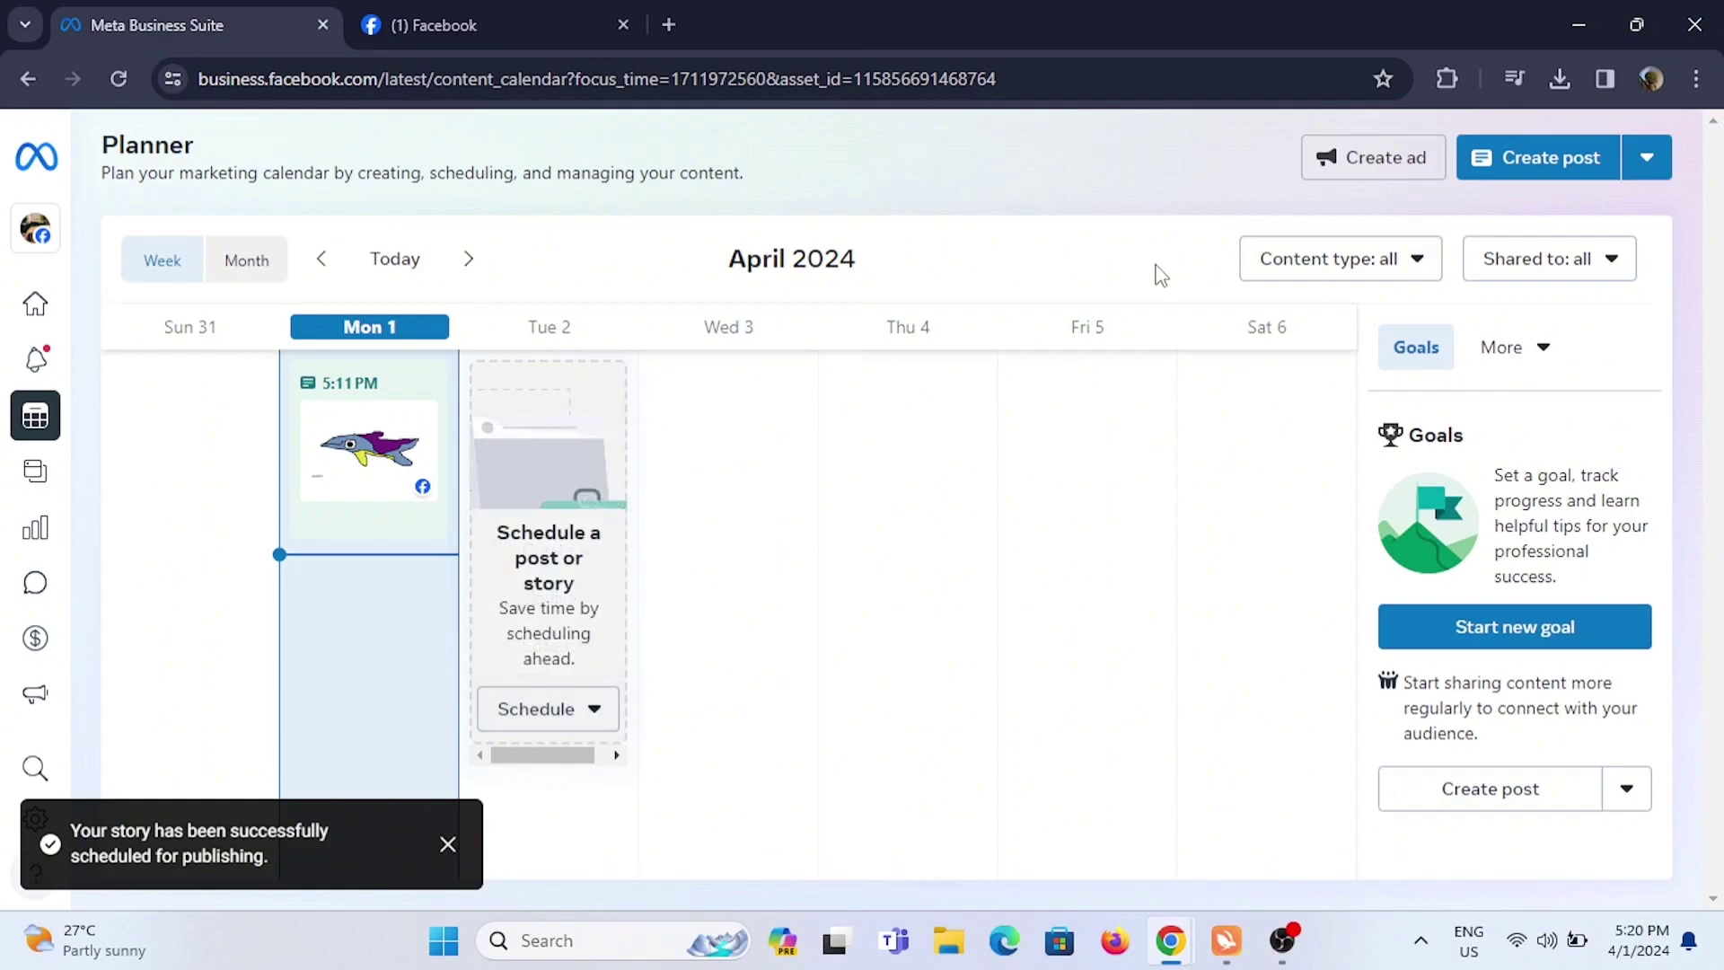